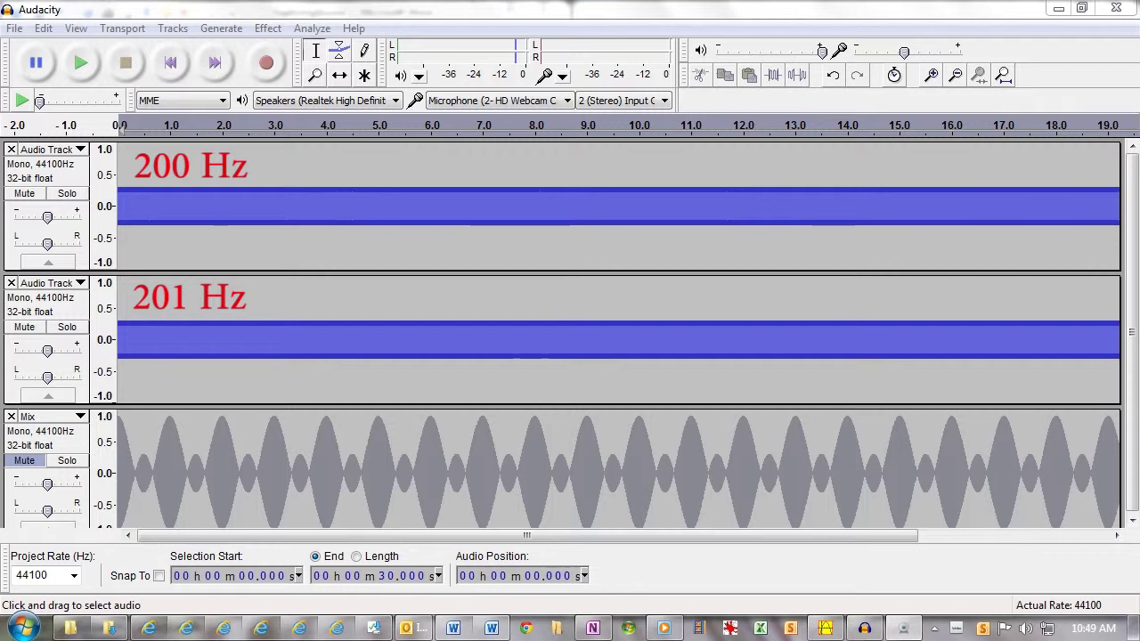
- Add a new empty mono audio track at the bottom of the project
{"action": "left_click", "coordinate": [173, 29]}
{"action": "mouse_move", "coordinate": [374, 49]}
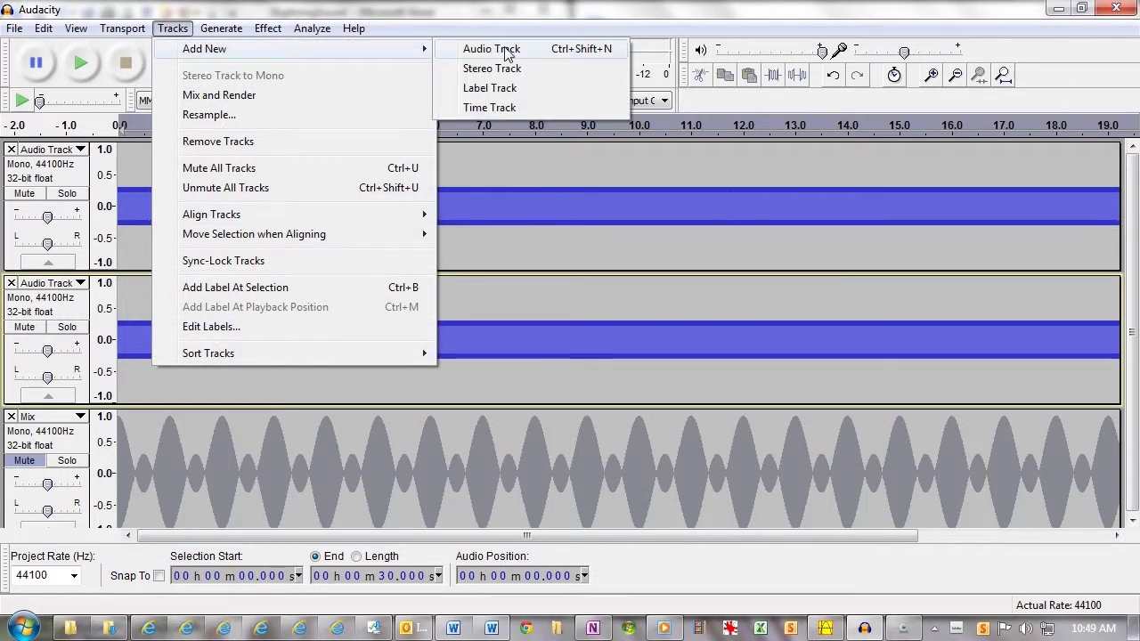
{"action": "left_click", "coordinate": [512, 51]}
- Generate a 30-second sine tone at 202 Hz, amplitude 0.3, into the new track
{"action": "left_click", "coordinate": [222, 29]}
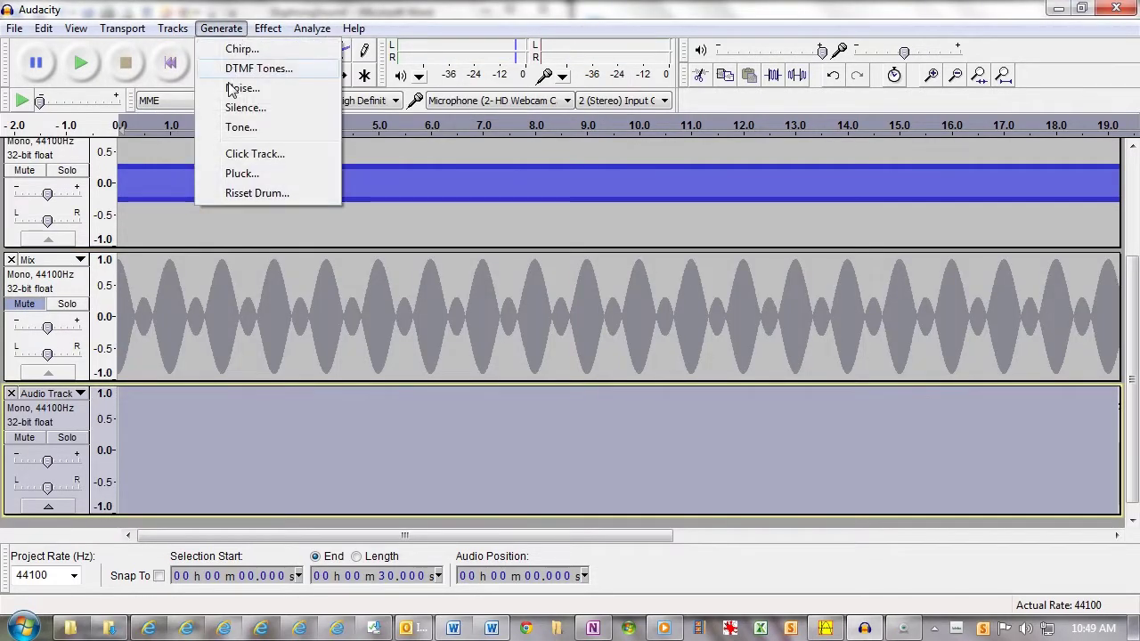
{"action": "left_click", "coordinate": [239, 127]}
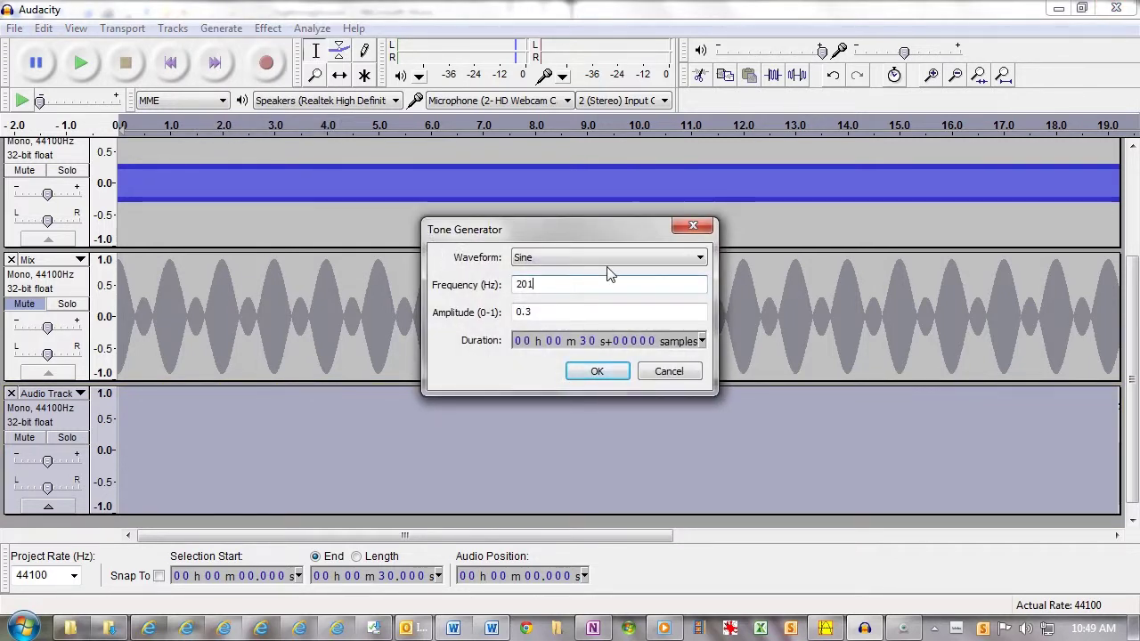
{"action": "key", "text": "BackSpace"}
{"action": "type", "text": "2"}
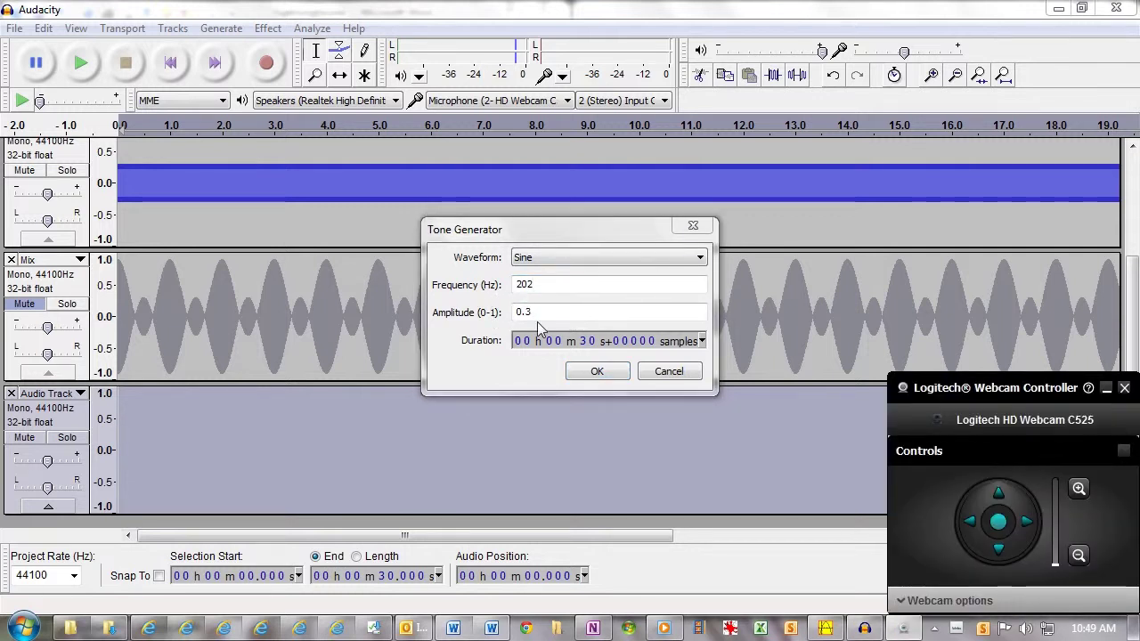
{"action": "left_click", "coordinate": [537, 314]}
{"action": "left_click", "coordinate": [596, 372]}
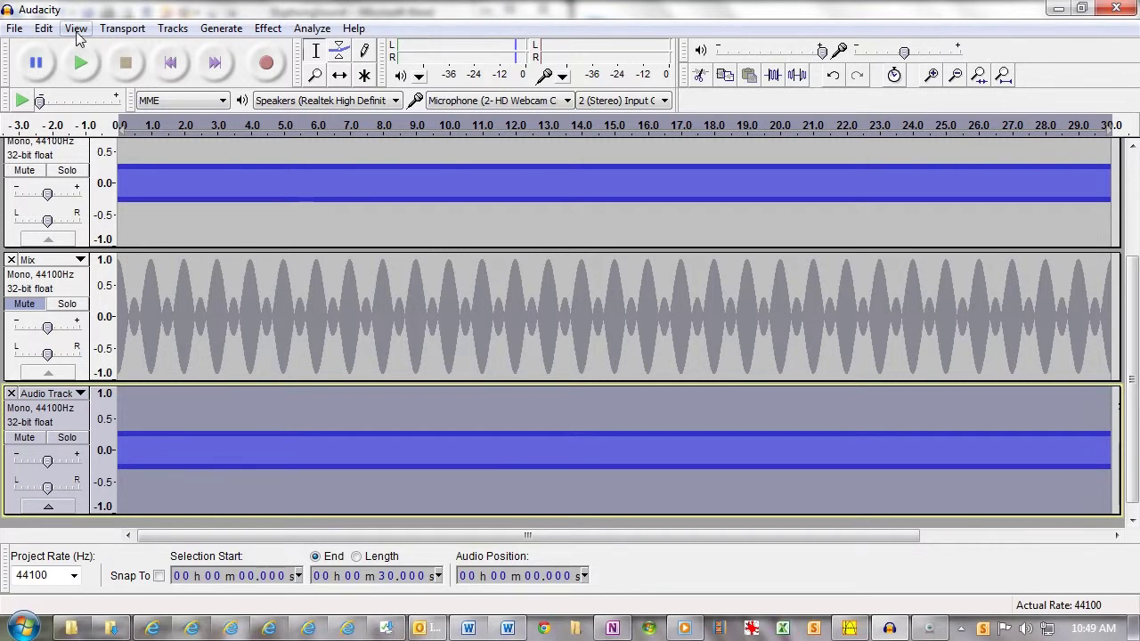
- Zoom the timeline to about 14.5–15.45 s so the Mix waveform's individual cycles show
{"action": "left_click", "coordinate": [78, 34]}
{"action": "left_click", "coordinate": [96, 52]}
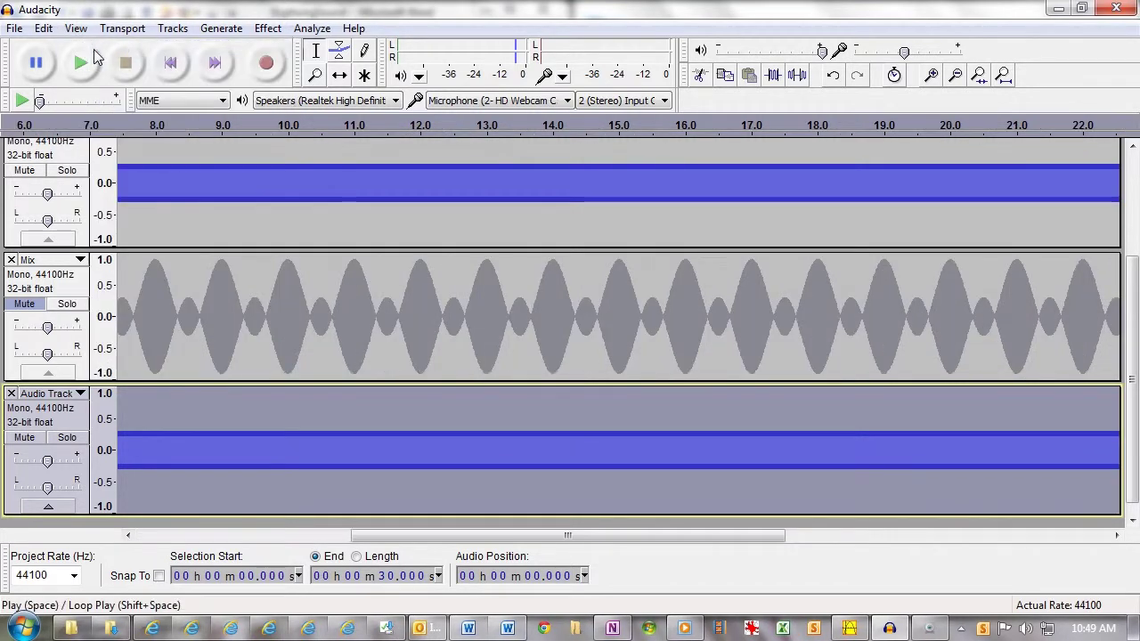
{"action": "key", "text": "ctrl+1"}
{"action": "key", "text": "ctrl+1"}
{"action": "key", "text": "ctrl+1"}
{"action": "key", "text": "ctrl+1"}
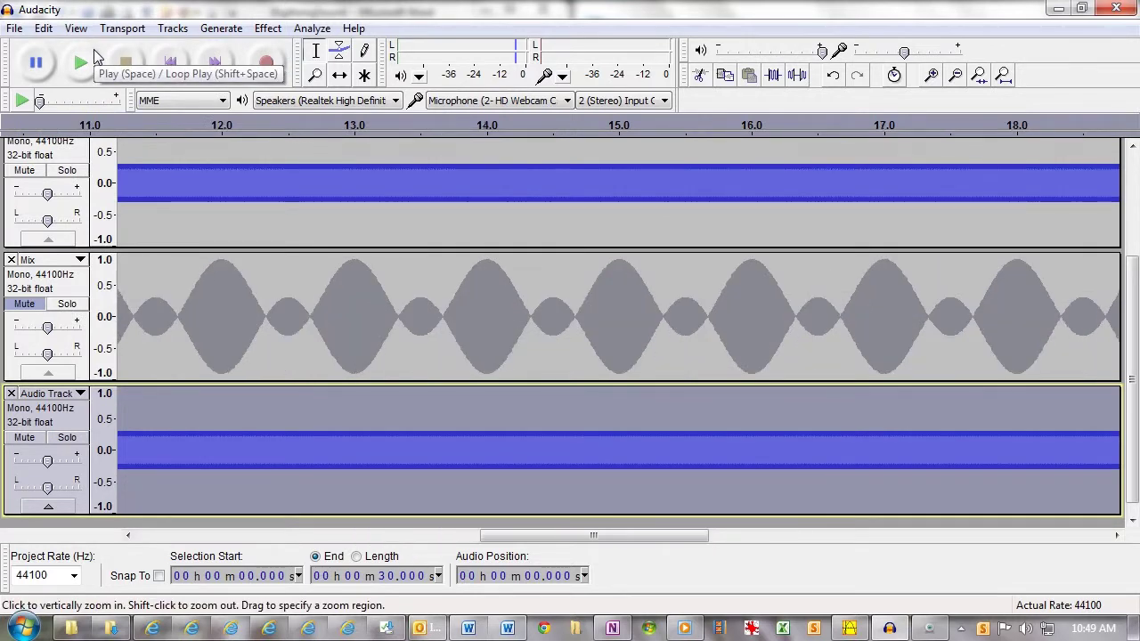
{"action": "key", "text": "ctrl+1"}
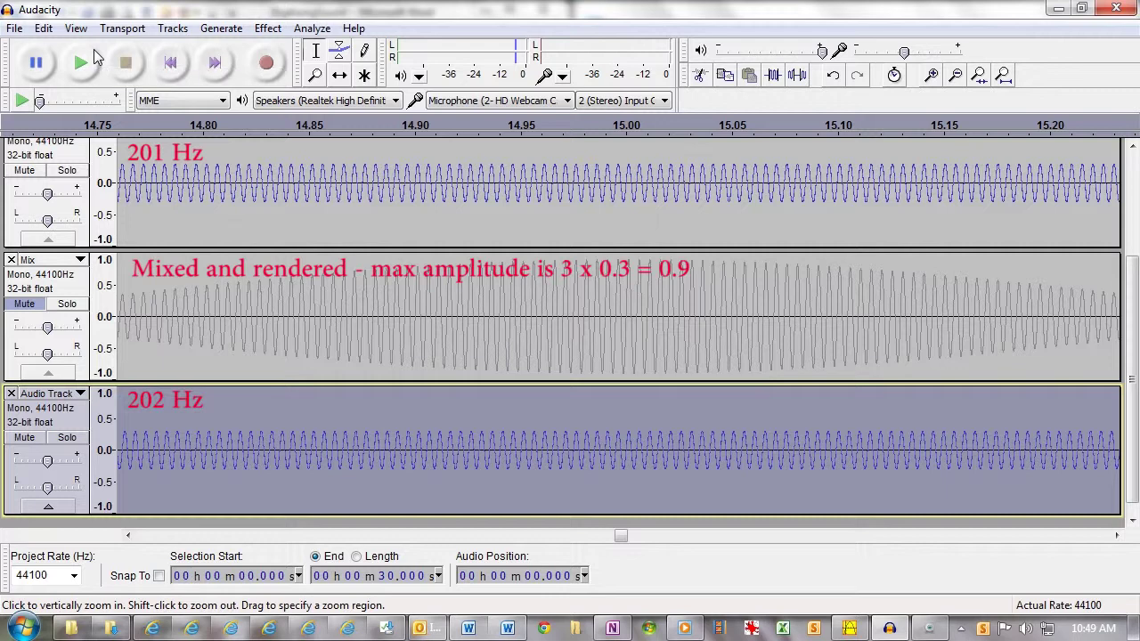
{"action": "key", "text": "ctrl+3"}
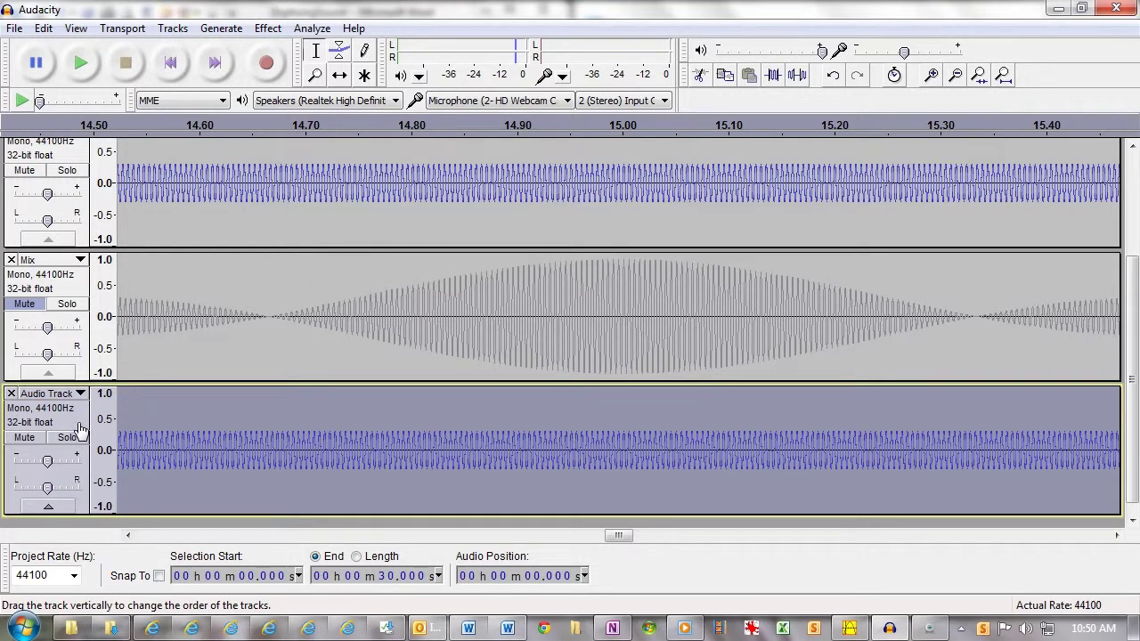
- Move the 202 Hz track up directly below the 201 Hz track, above Mix, and scroll to the top
{"action": "left_click_drag", "start_coordinate": [78, 429], "coordinate": [89, 283]}
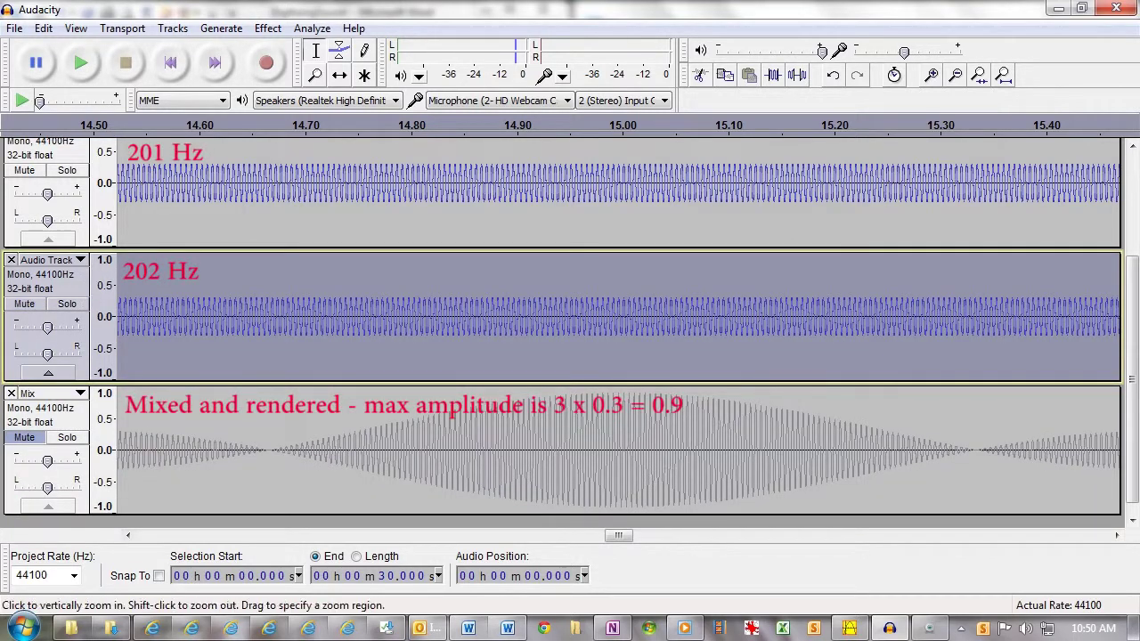
{"action": "left_click_drag", "start_coordinate": [1130, 291], "coordinate": [1130, 189]}
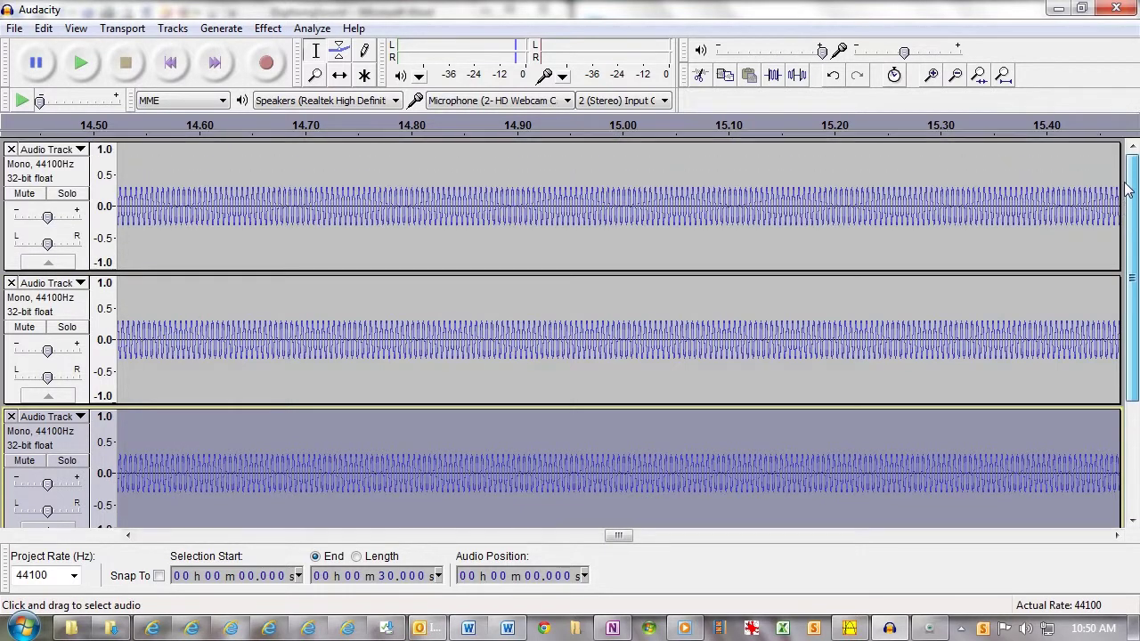
- Play the tone tracks from the start, restart once, then stop playback
{"action": "left_click", "coordinate": [86, 71]}
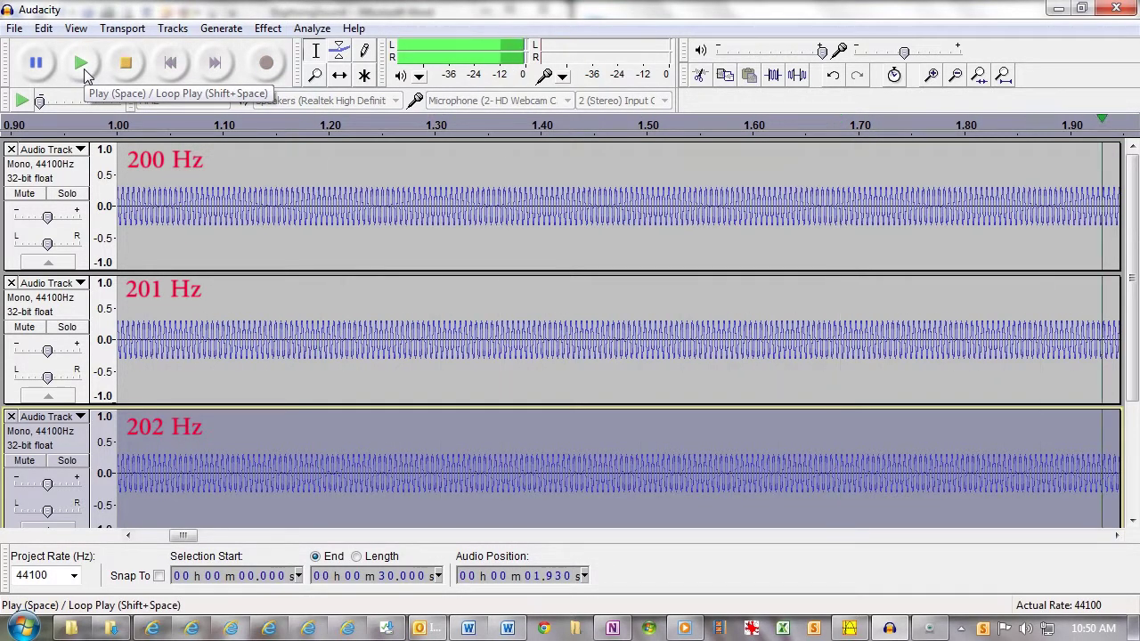
{"action": "left_click", "coordinate": [86, 71]}
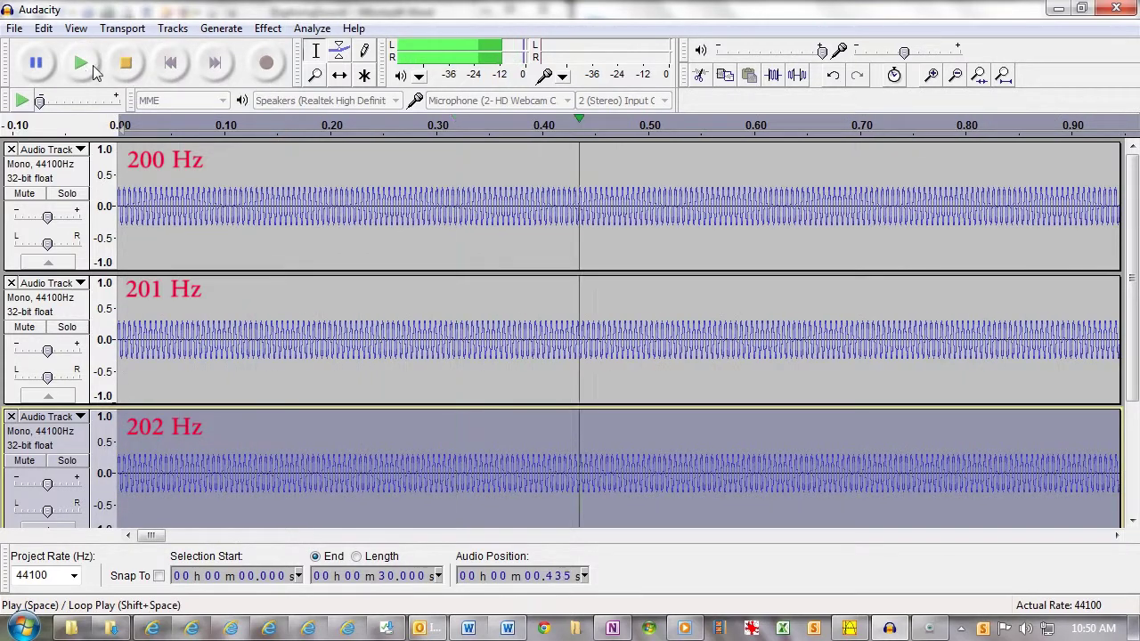
{"action": "left_click", "coordinate": [124, 73]}
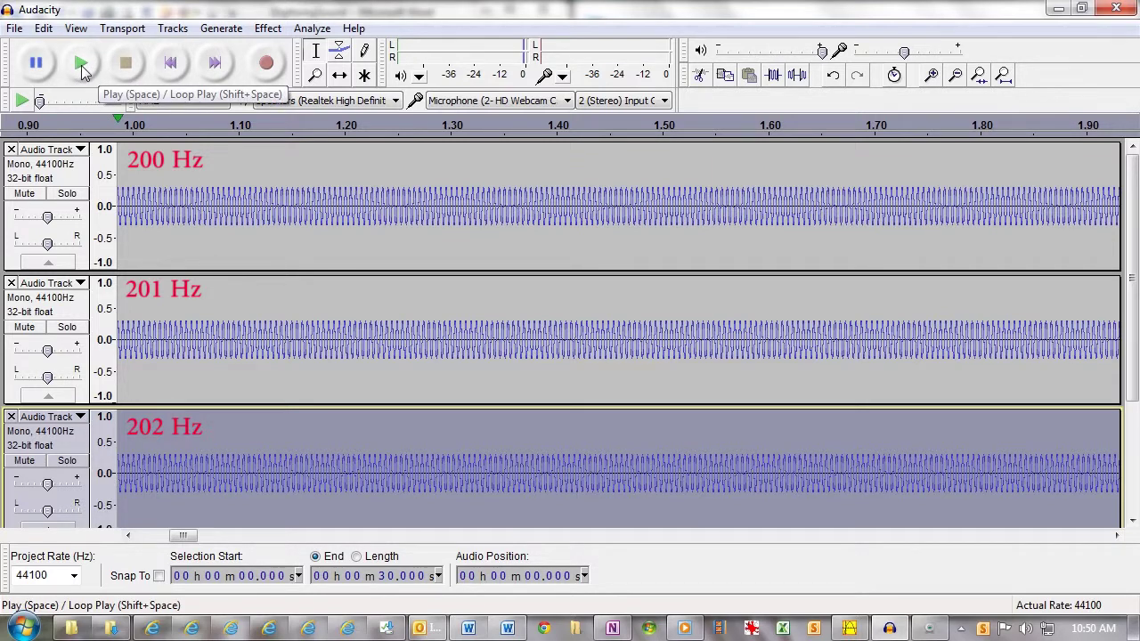
- Replay while toggling mute on the 201 and 202 Hz tracks, leaving all three audible, then stop
{"action": "left_click", "coordinate": [81, 65]}
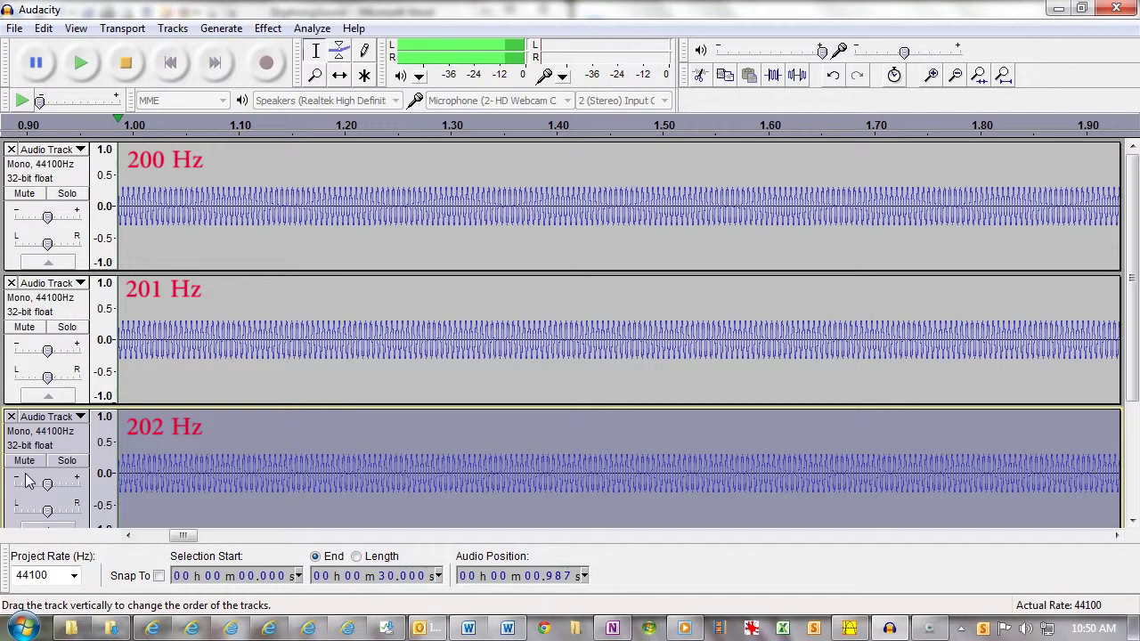
{"action": "left_click", "coordinate": [26, 463]}
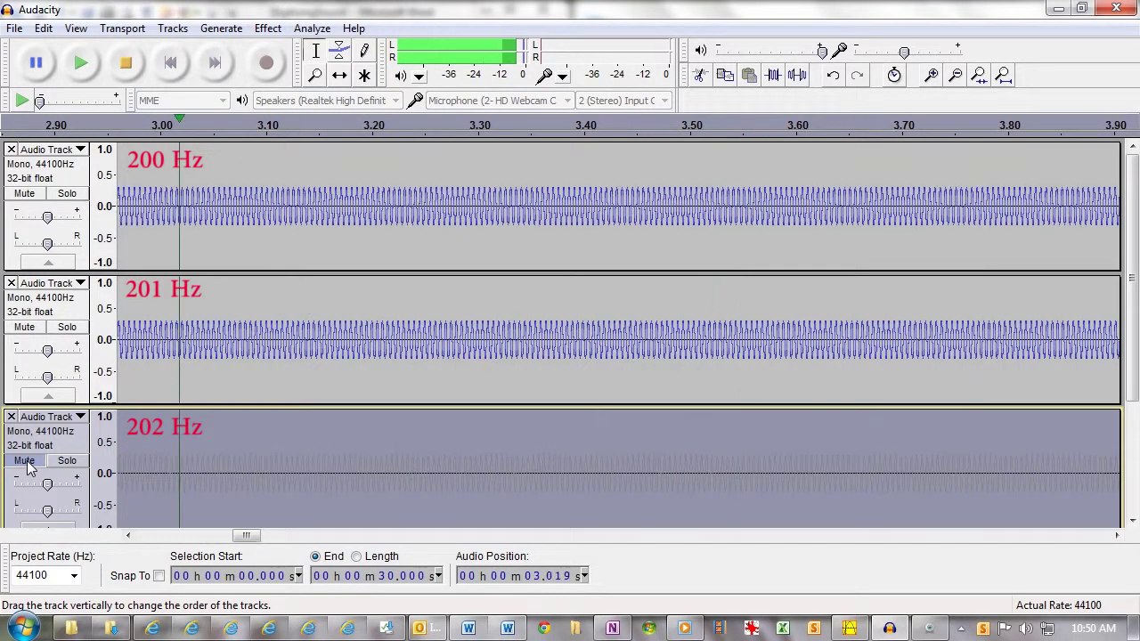
{"action": "left_click", "coordinate": [26, 328]}
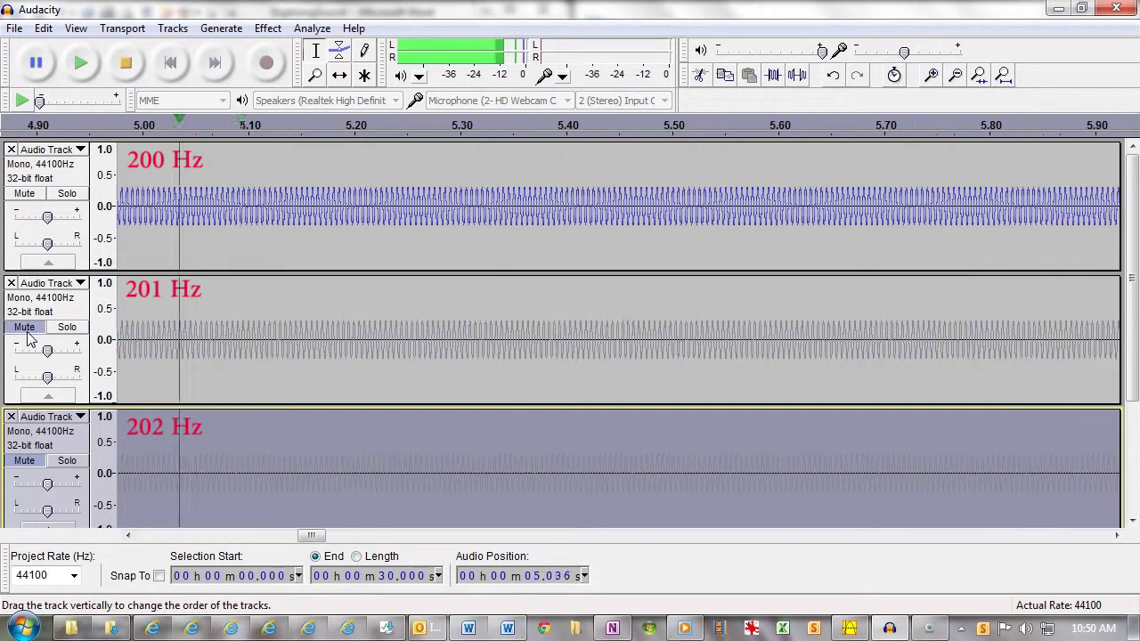
{"action": "left_click", "coordinate": [25, 461]}
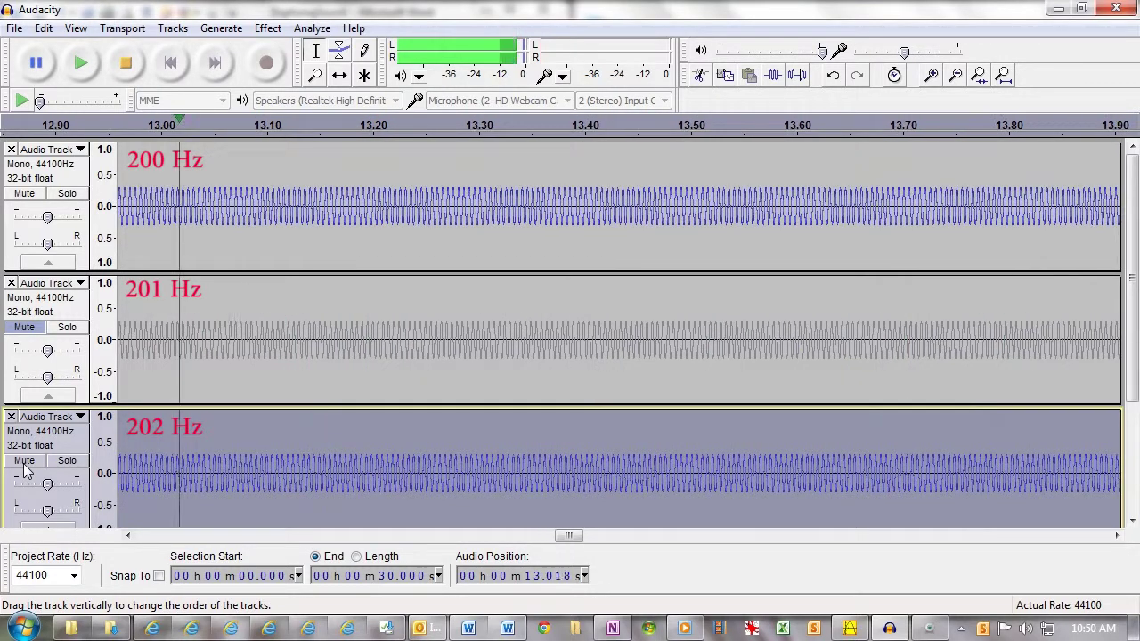
{"action": "left_click", "coordinate": [24, 462]}
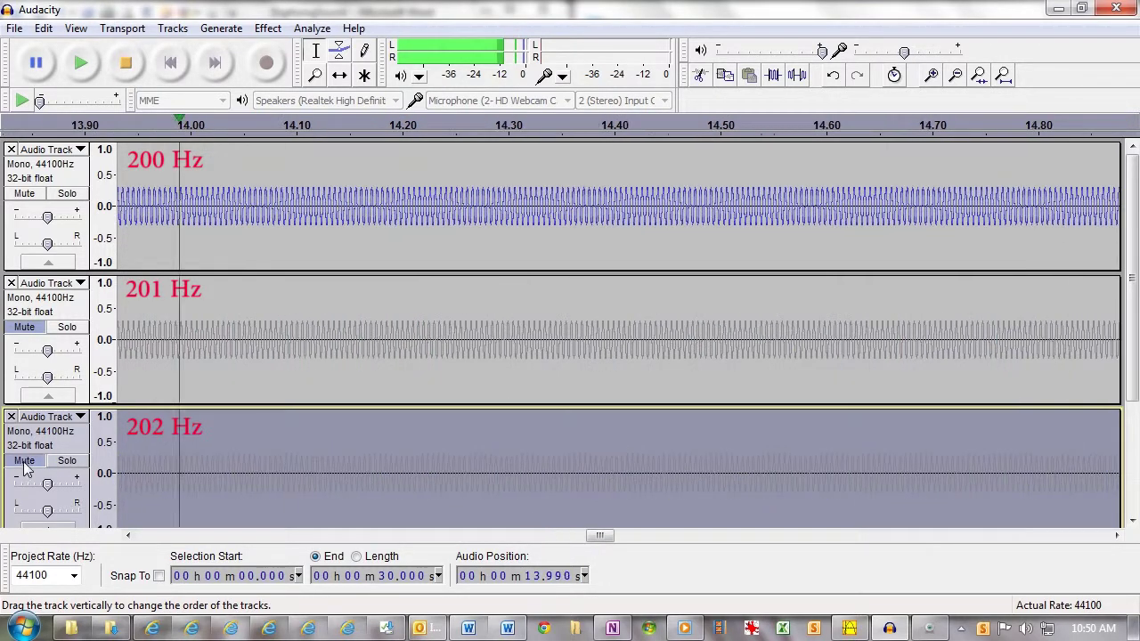
{"action": "left_click", "coordinate": [27, 328]}
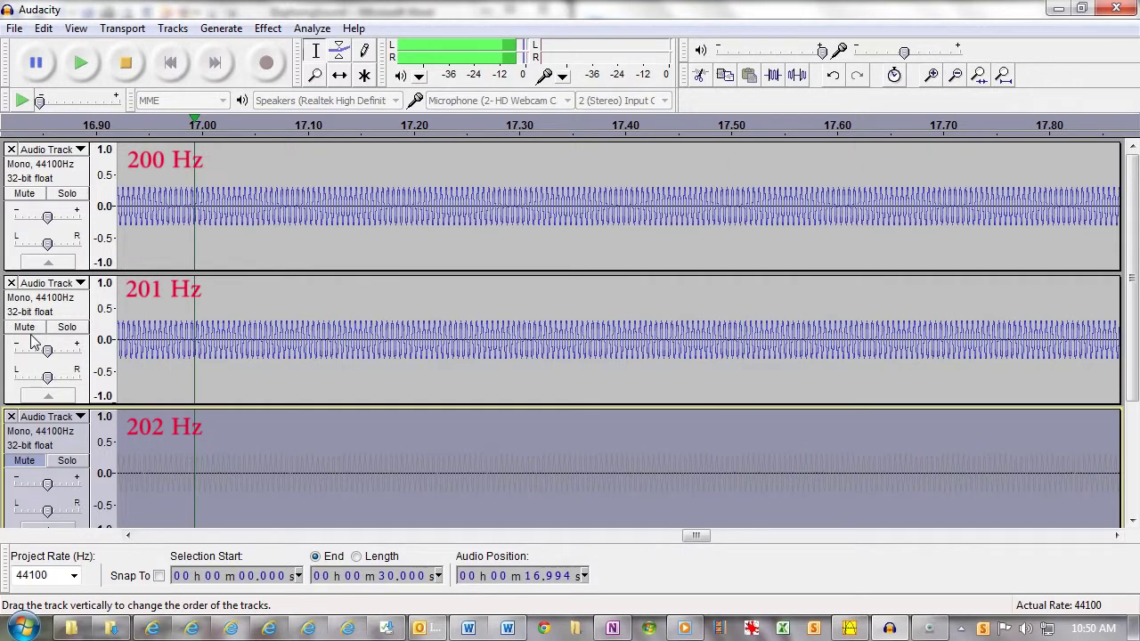
{"action": "left_click", "coordinate": [25, 461]}
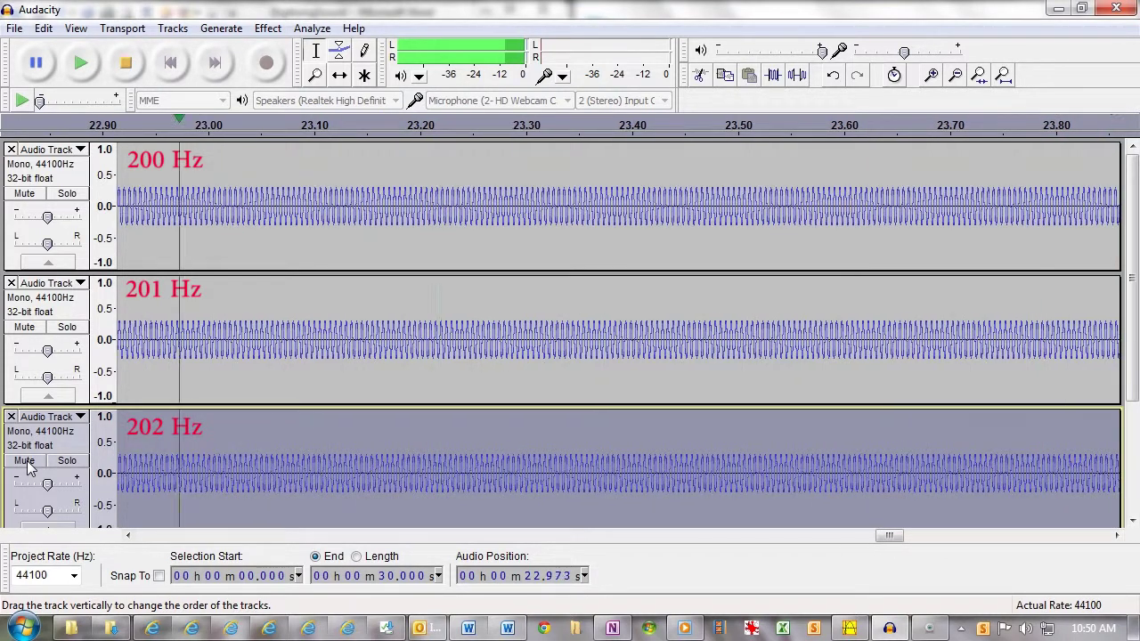
{"action": "left_click", "coordinate": [128, 64]}
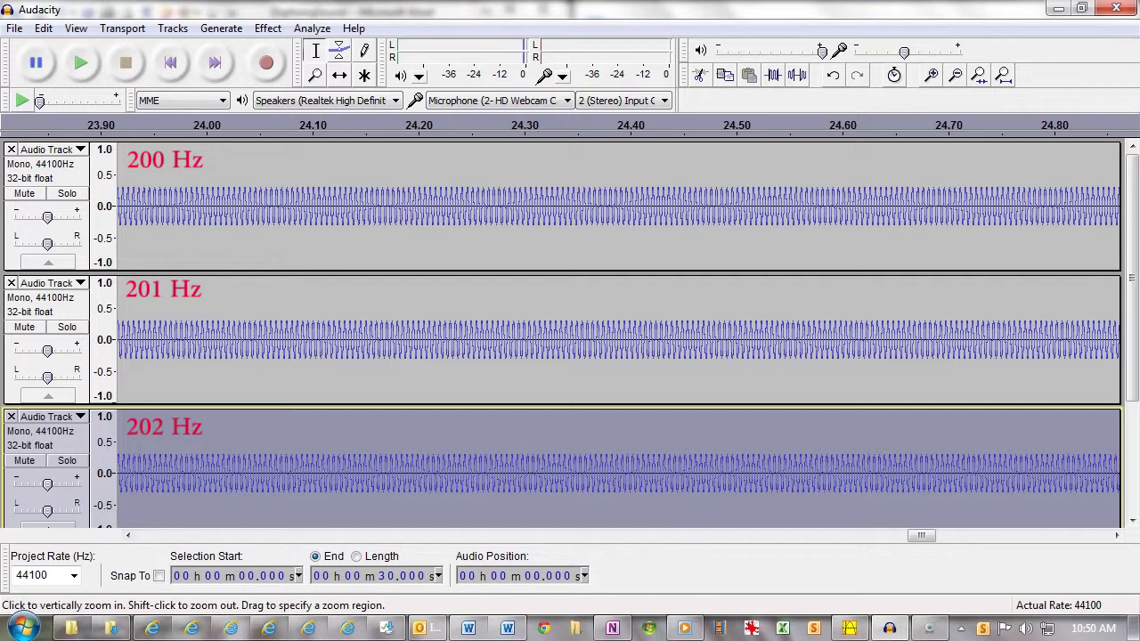
- Select the 200, 201 and 202 Hz tracks and mix and render them into a Mix track
{"action": "left_click", "coordinate": [82, 312], "text": "shift"}
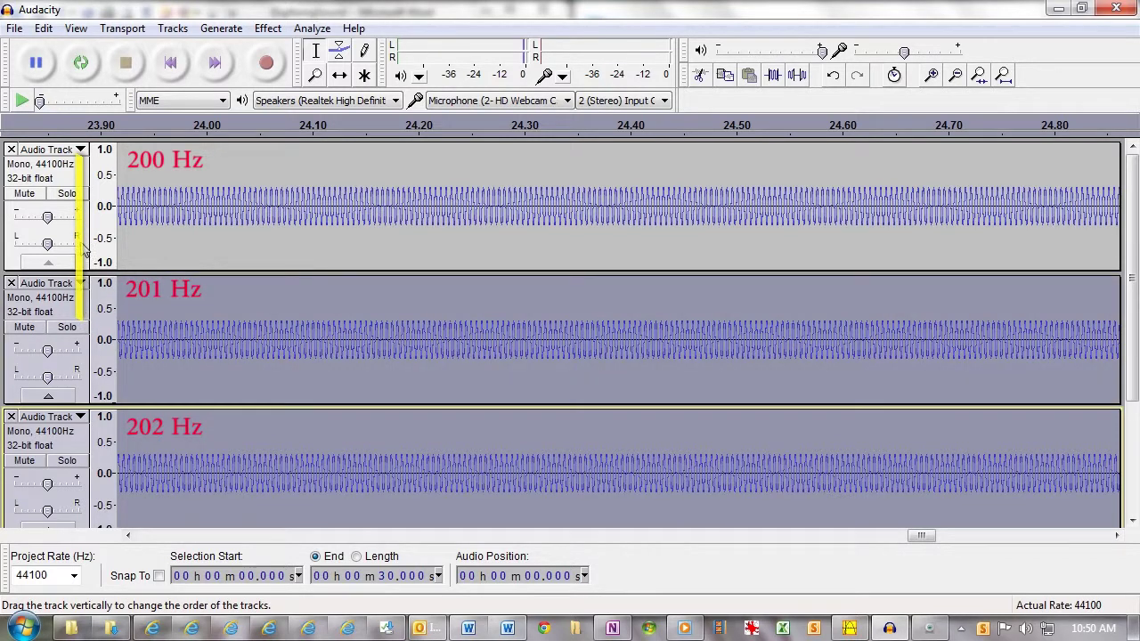
{"action": "left_click", "coordinate": [84, 175], "text": "shift"}
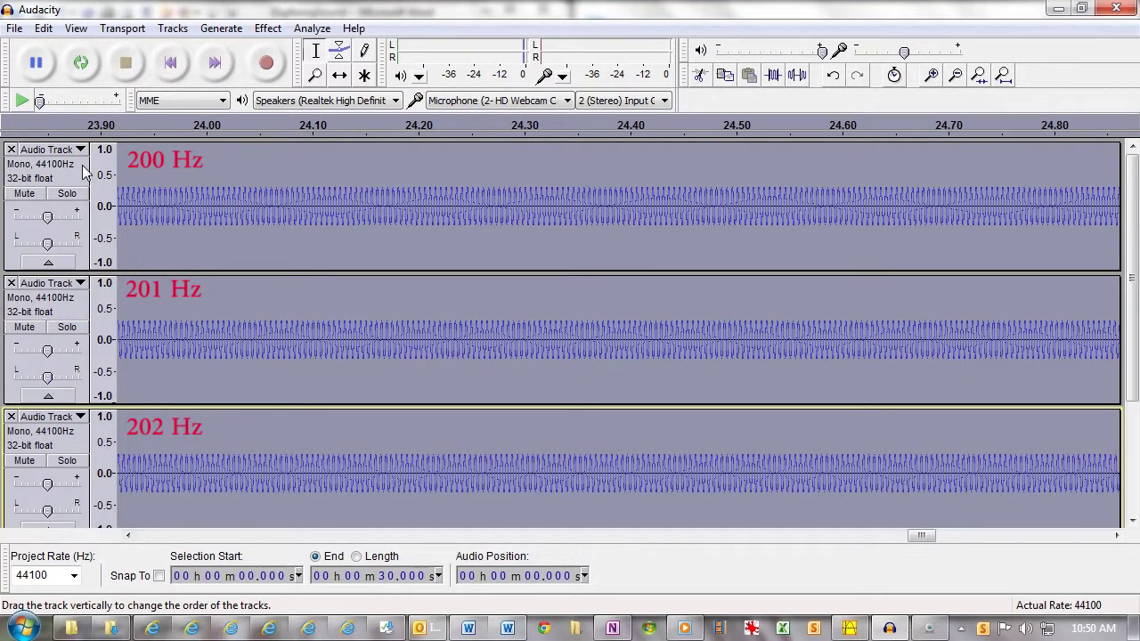
{"action": "left_click", "coordinate": [221, 32]}
{"action": "mouse_move", "coordinate": [172, 32]}
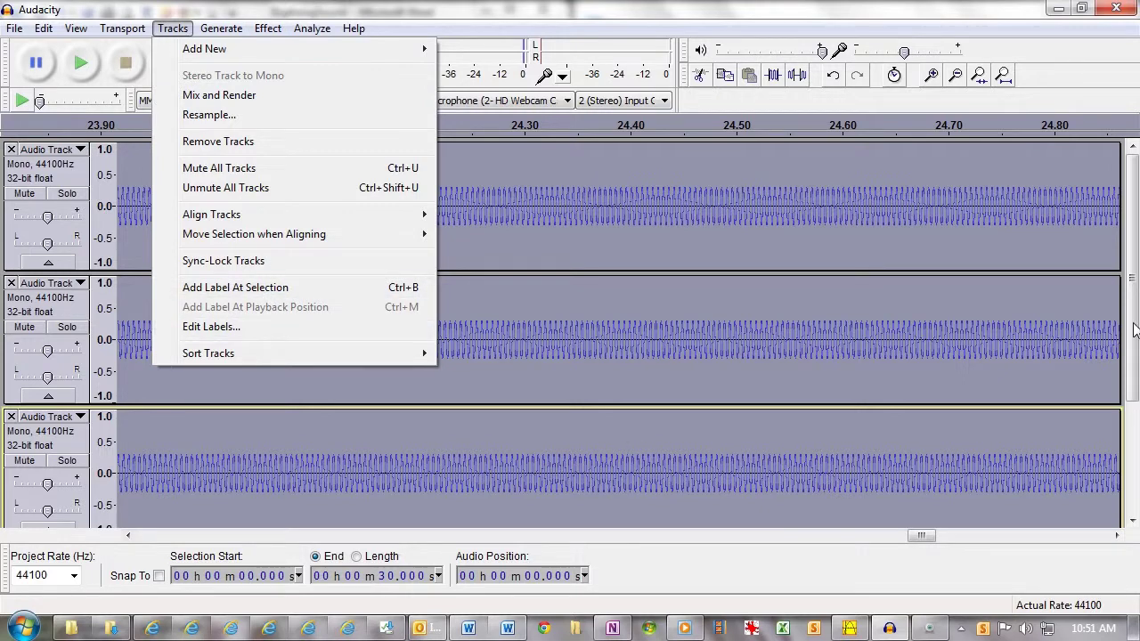
{"action": "left_click", "coordinate": [219, 95]}
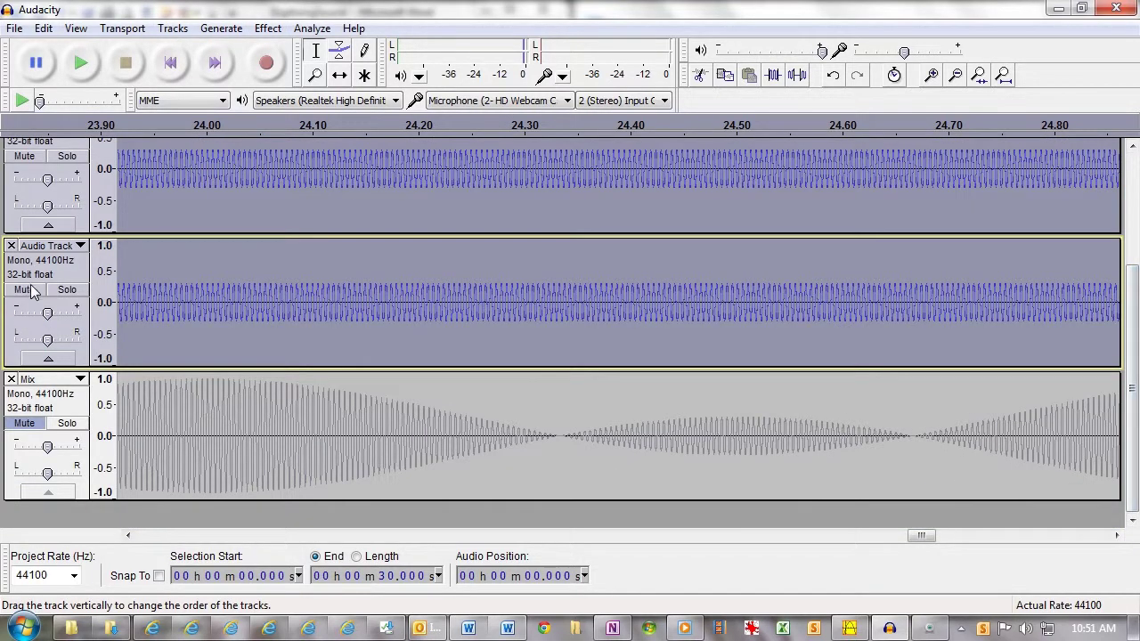
- Mute the 202, 201 and 200 Hz source tracks and unmute the Mix track
{"action": "left_click", "coordinate": [30, 292]}
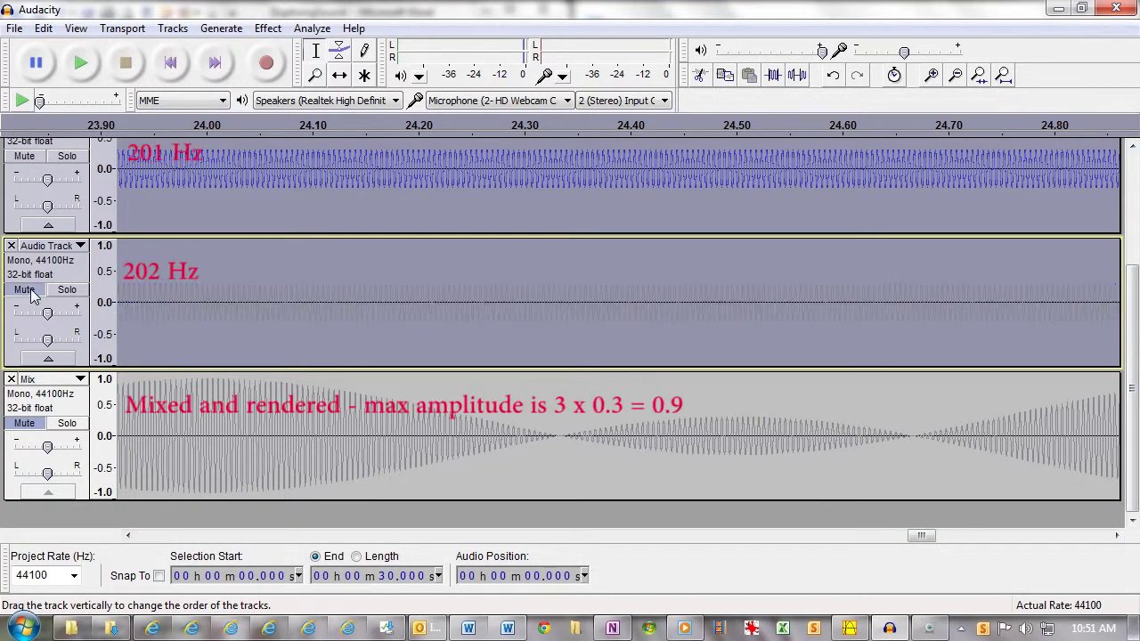
{"action": "left_click", "coordinate": [25, 157]}
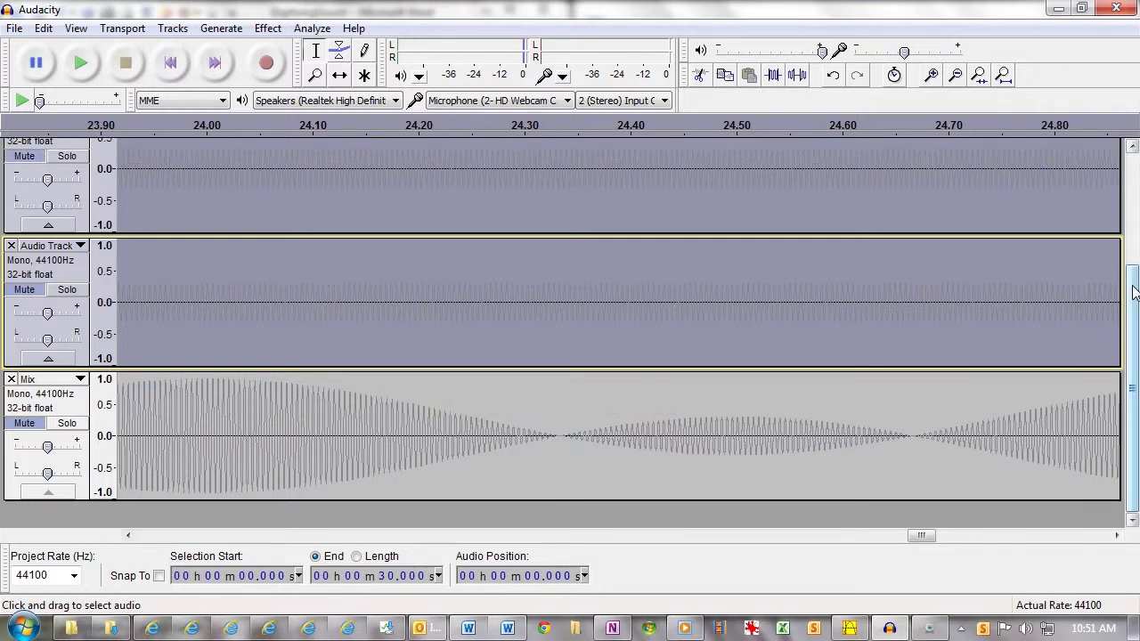
{"action": "left_click_drag", "start_coordinate": [1137, 258], "coordinate": [1136, 160]}
{"action": "left_click", "coordinate": [37, 195]}
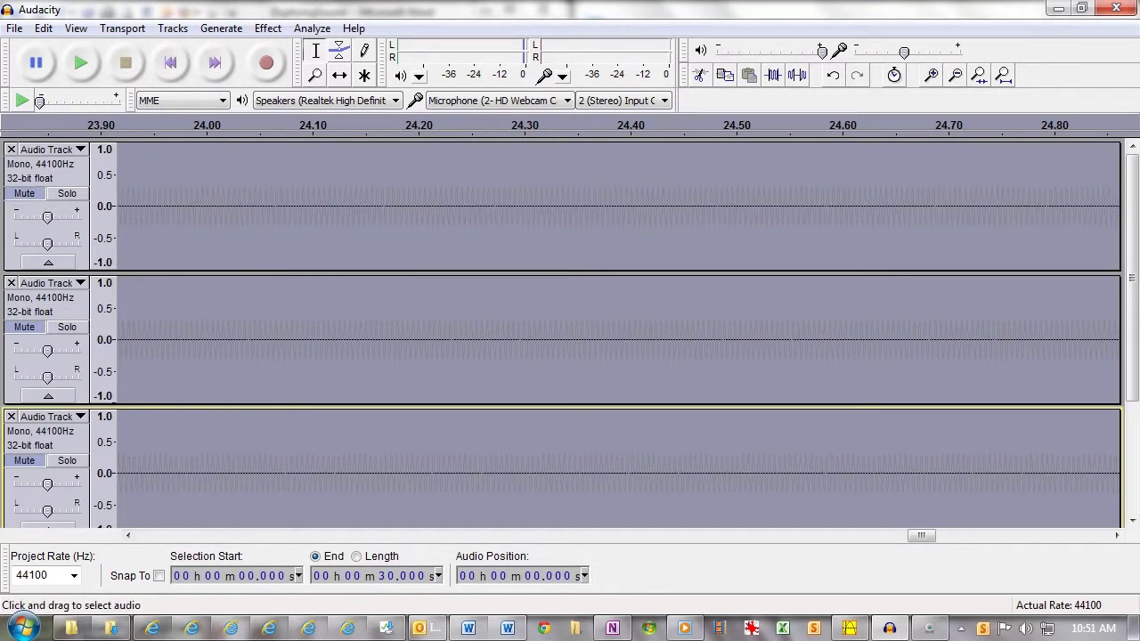
{"action": "left_click_drag", "start_coordinate": [1136, 276], "coordinate": [1135, 428]}
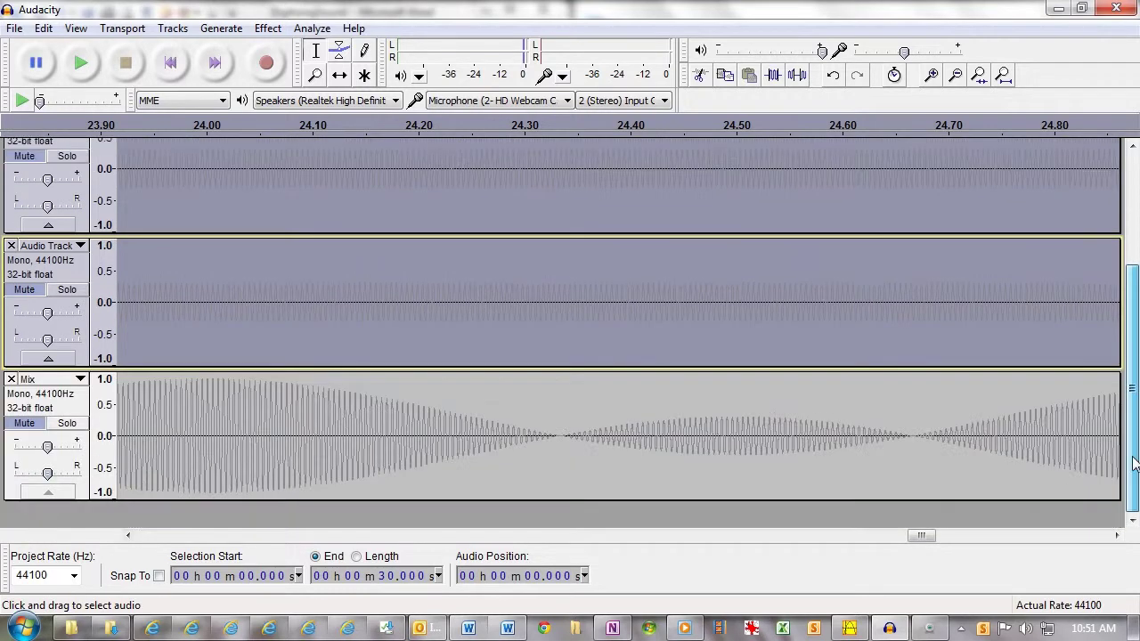
{"action": "left_click", "coordinate": [24, 423]}
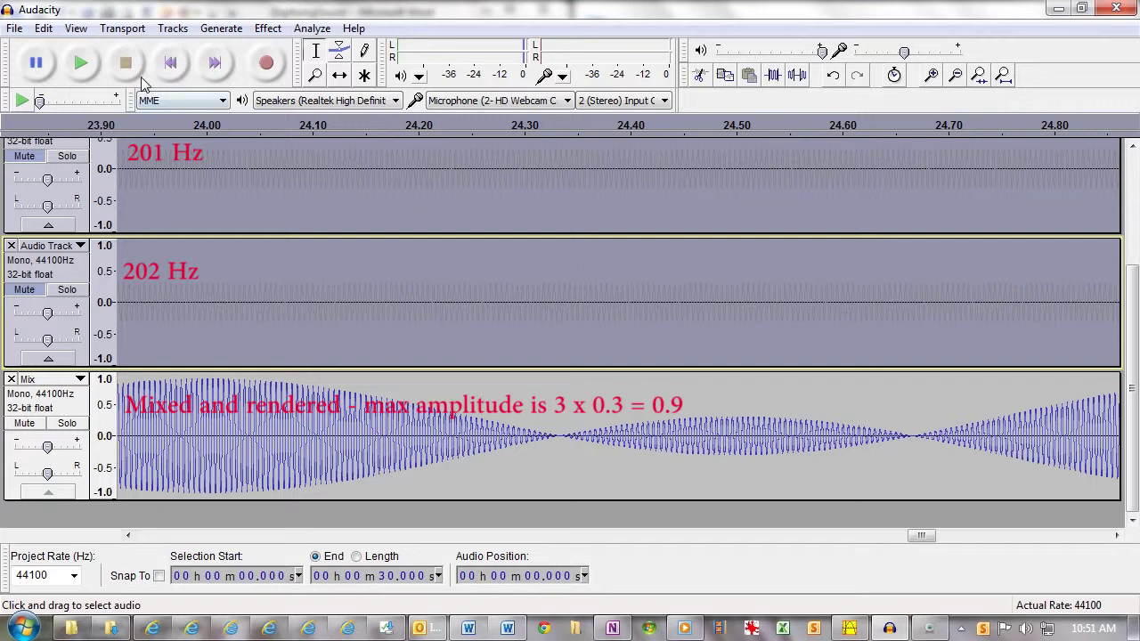
- Play the rendered Mix track, restart it from the beginning, then stop playback
{"action": "left_click", "coordinate": [81, 67]}
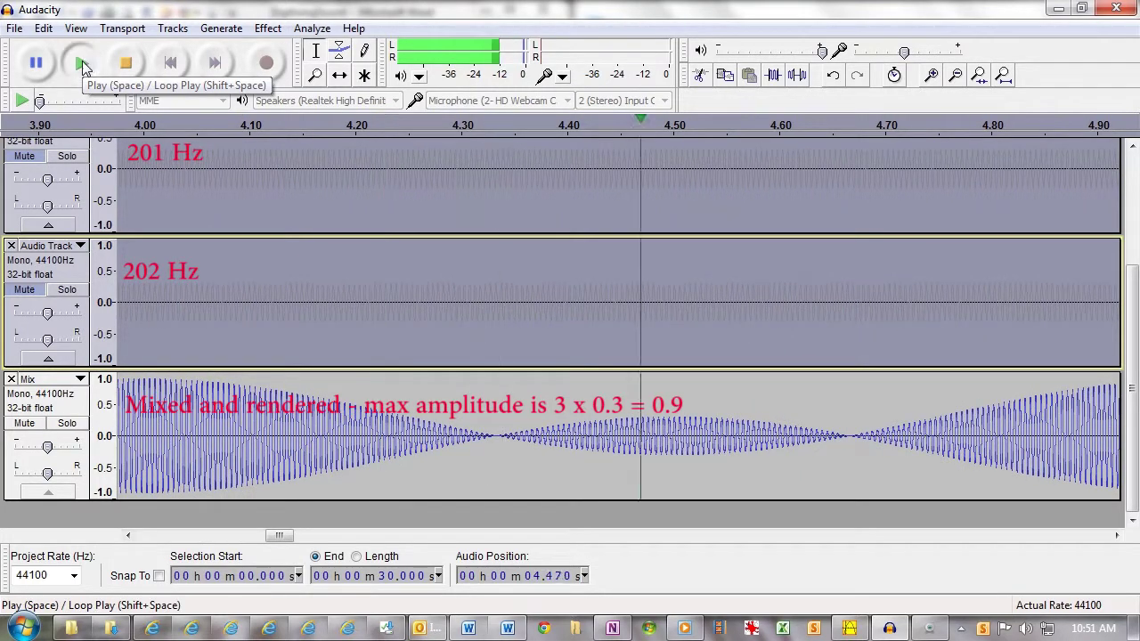
{"action": "left_click", "coordinate": [81, 66]}
{"action": "left_click", "coordinate": [122, 69]}
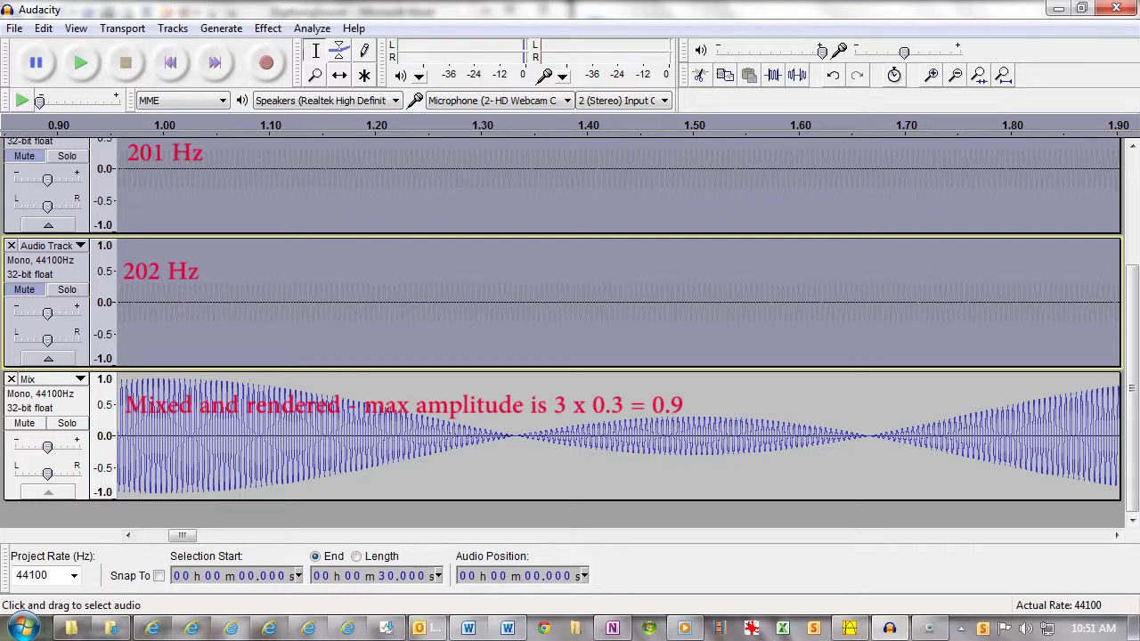
- Zoom in around the one-second mark, shifting slightly left, to see the Mix track's fading beat cycles
{"action": "key", "text": "ctrl+1"}
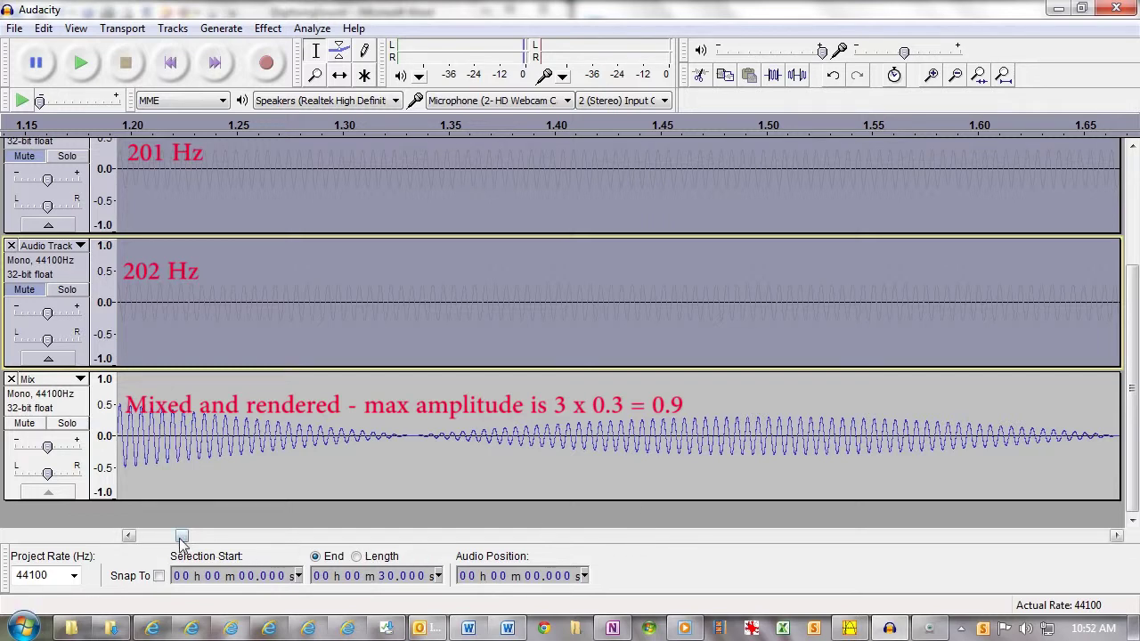
{"action": "left_click_drag", "start_coordinate": [181, 538], "coordinate": [172, 538]}
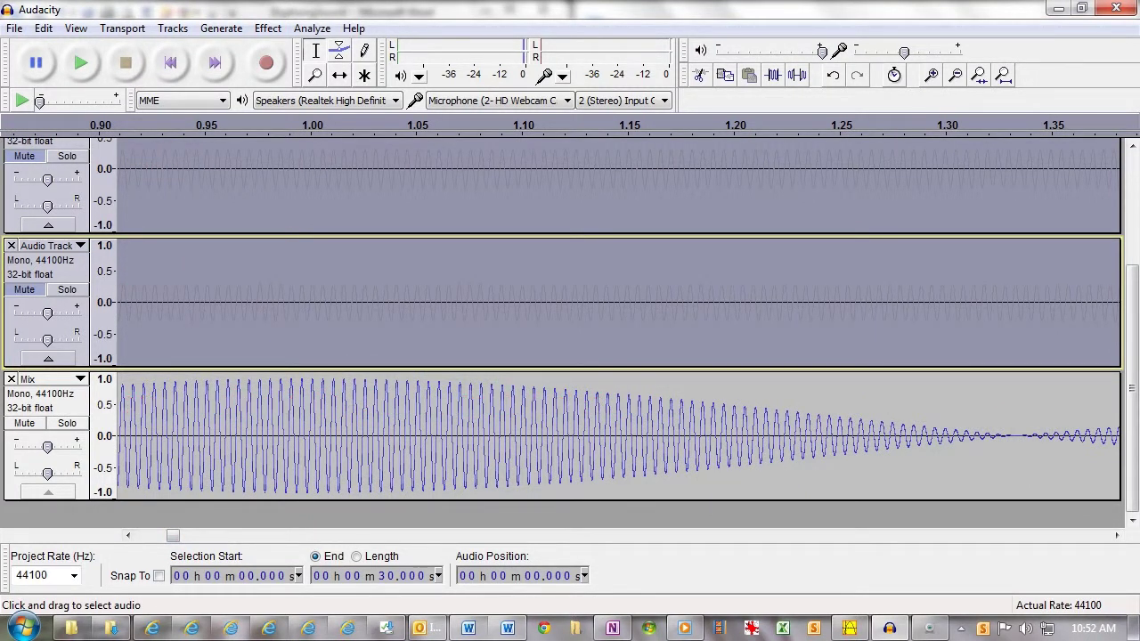
- Start playback and unmute the 202 Hz and 201 Hz tracks alongside the Mix track
{"action": "left_click", "coordinate": [80, 64]}
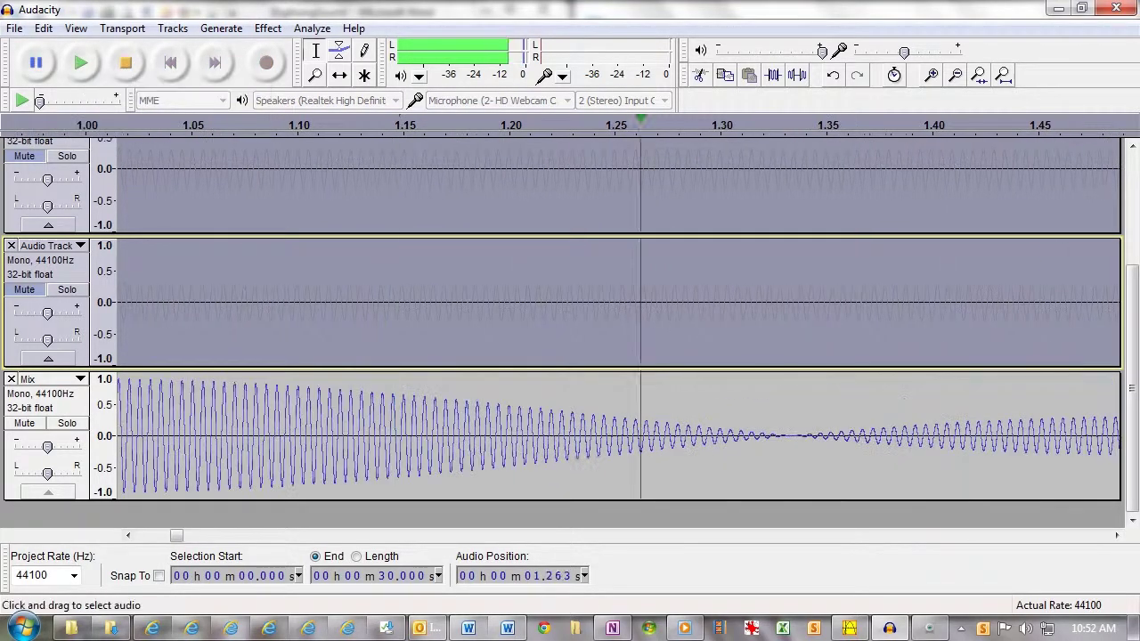
{"action": "left_click", "coordinate": [25, 290]}
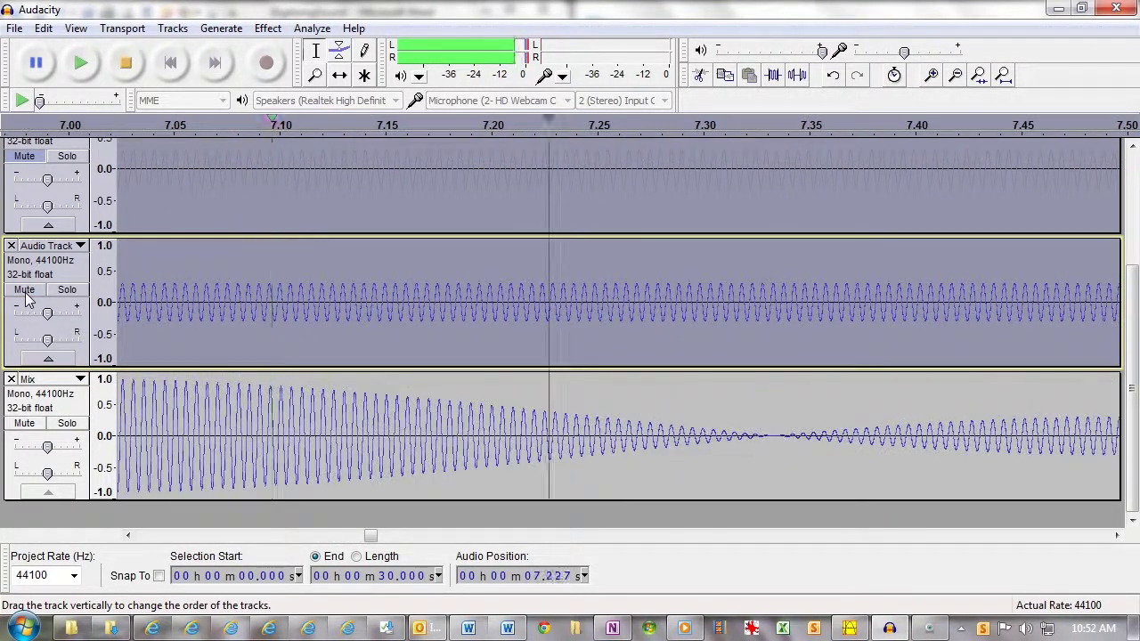
{"action": "left_click", "coordinate": [25, 157]}
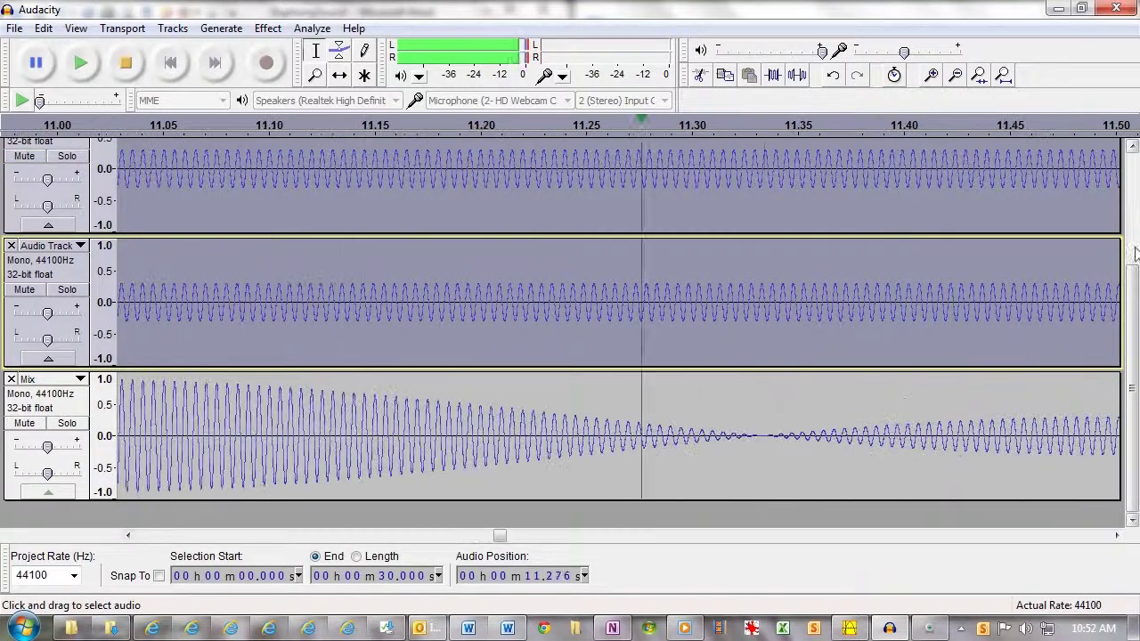
{"action": "left_click_drag", "start_coordinate": [1133, 299], "coordinate": [1136, 203]}
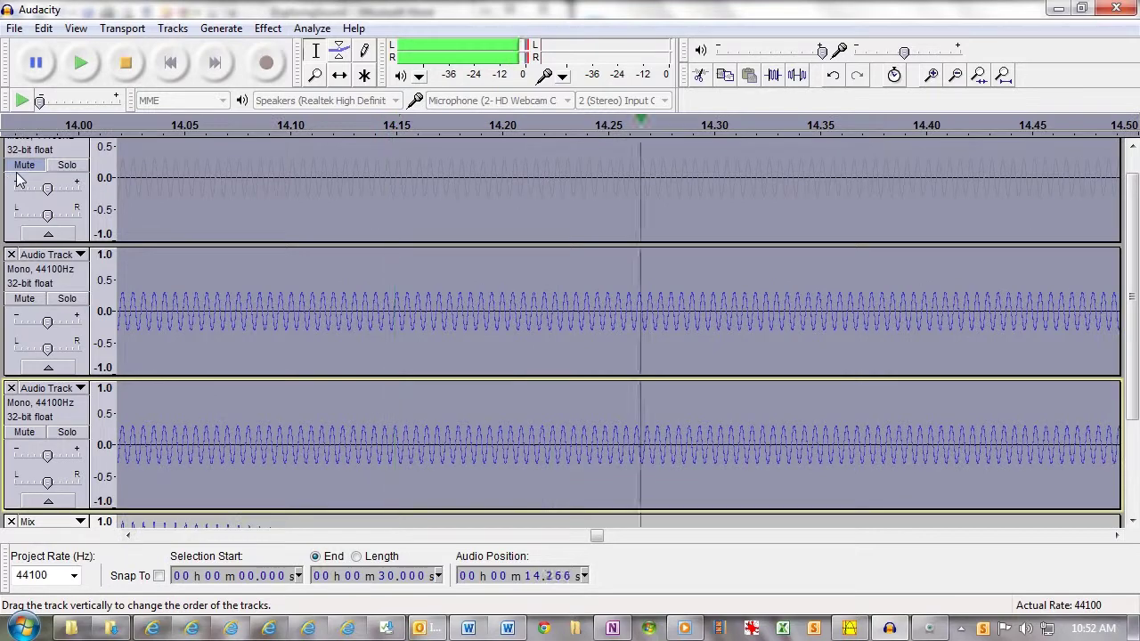